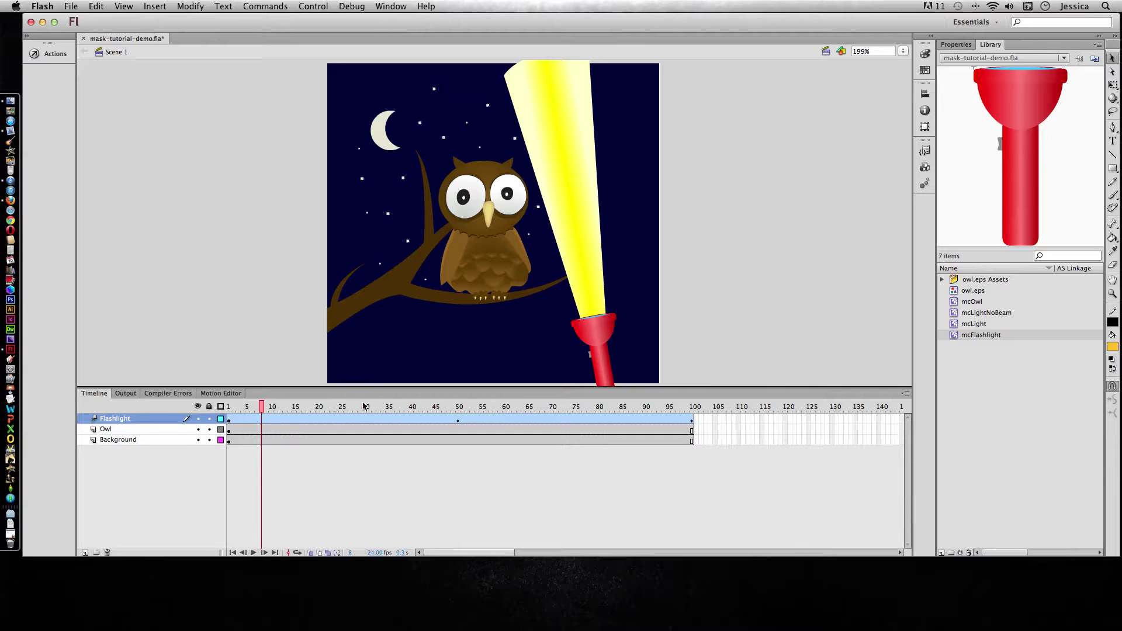
# Scrub the flashlight animation and toggle the Flashlight, Owl and background layers' visibility to inspect them.
pyautogui.moveTo(267, 407); pyautogui.dragTo(464, 412)
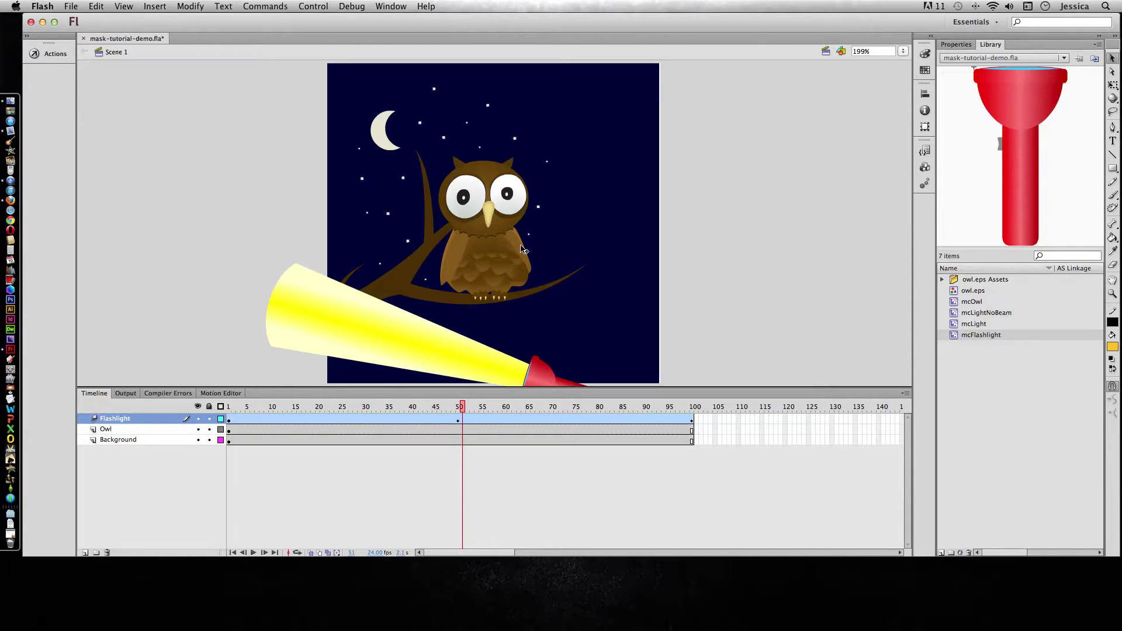
pyautogui.moveTo(462, 407); pyautogui.dragTo(223, 412)
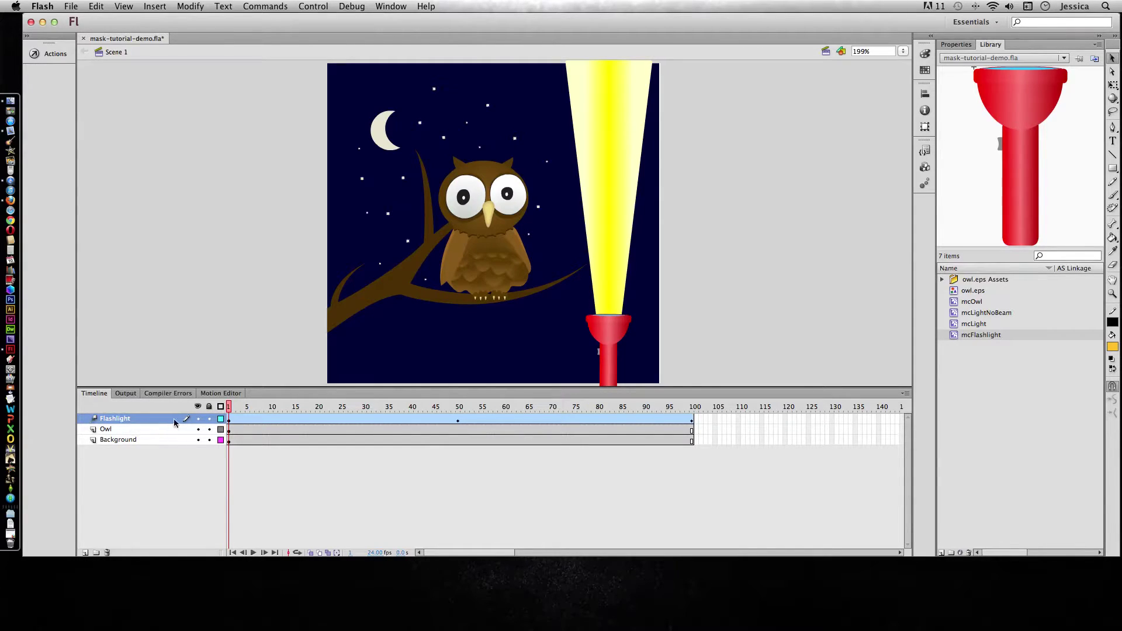
pyautogui.click(198, 419)
pyautogui.click(198, 419)
pyautogui.moveTo(230, 409)
pyautogui.mouseDown()
pyautogui.moveTo(692, 407)
pyautogui.moveTo(215, 407)
pyautogui.mouseUp()
pyautogui.click(198, 430)
pyautogui.click(198, 430)
pyautogui.click(198, 440)
pyautogui.click(198, 440)
# Make the Flashlight layer a mask over Owl, then unlock both layers.
pyautogui.rightClick(136, 419)
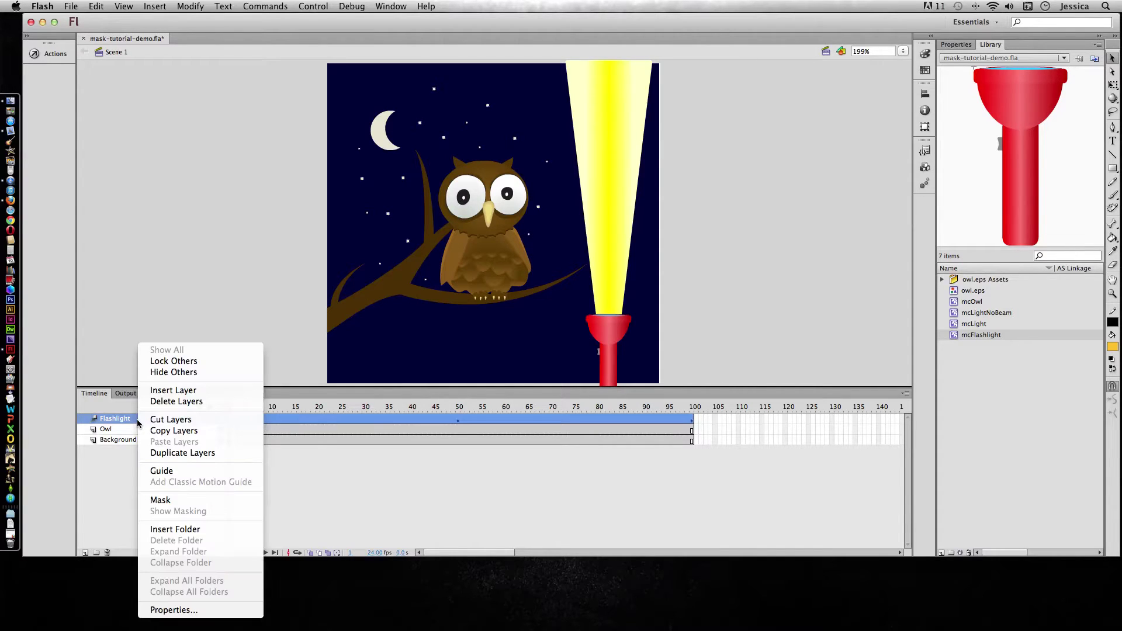
pyautogui.click(174, 501)
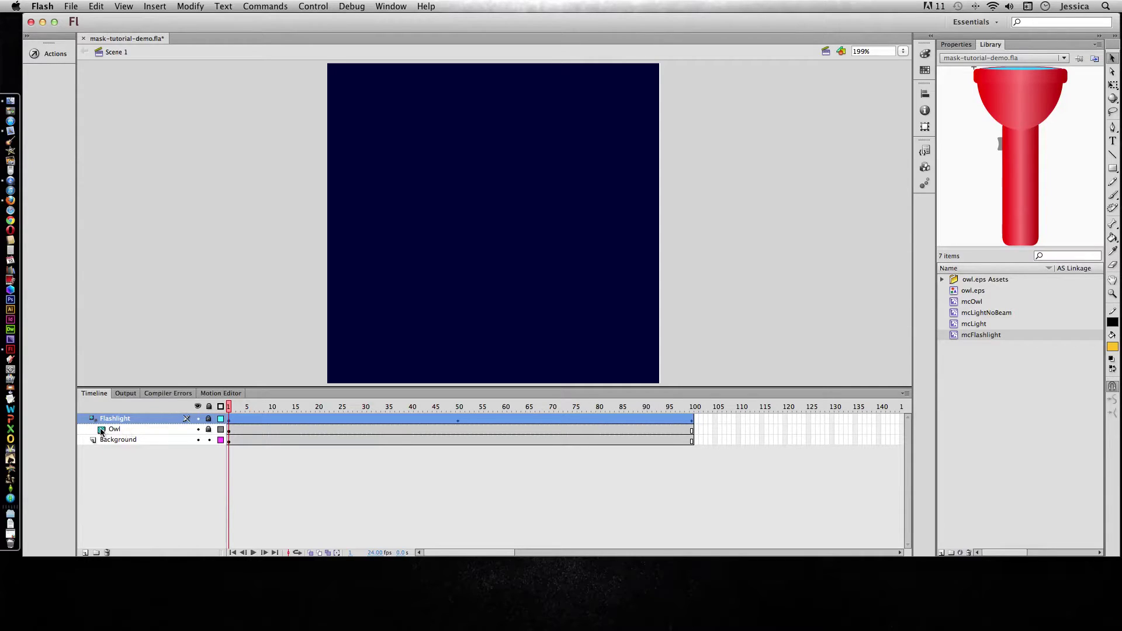
pyautogui.rightClick(124, 431)
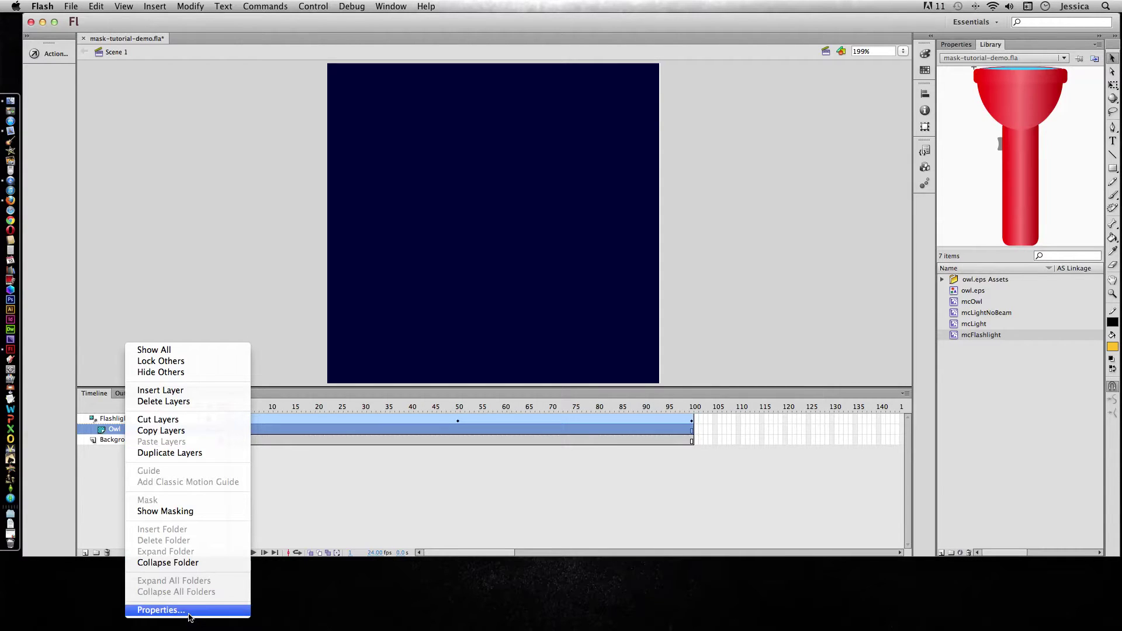
pyautogui.click(108, 467)
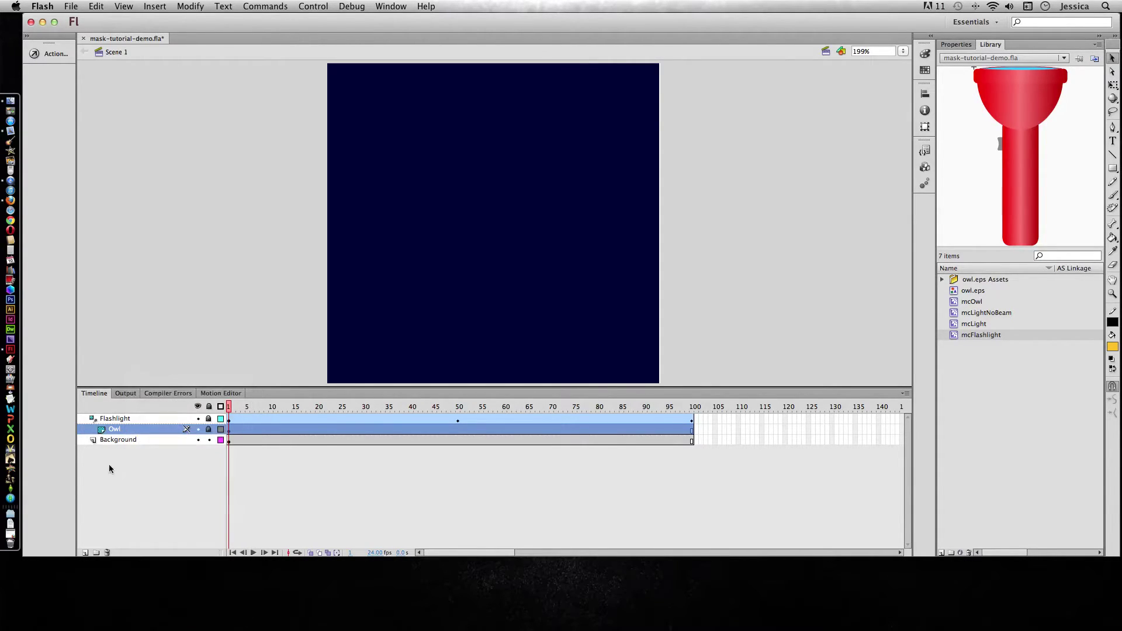
pyautogui.moveTo(103, 433)
pyautogui.mouseDown()
pyautogui.moveTo(93, 444)
pyautogui.moveTo(89, 431)
pyautogui.moveTo(108, 429)
pyautogui.mouseUp()
pyautogui.moveTo(208, 419)
pyautogui.mouseDown()
pyautogui.moveTo(208, 428)
pyautogui.moveTo(228, 406)
pyautogui.moveTo(689, 407)
pyautogui.moveTo(215, 406)
pyautogui.moveTo(209, 428)
pyautogui.mouseUp()
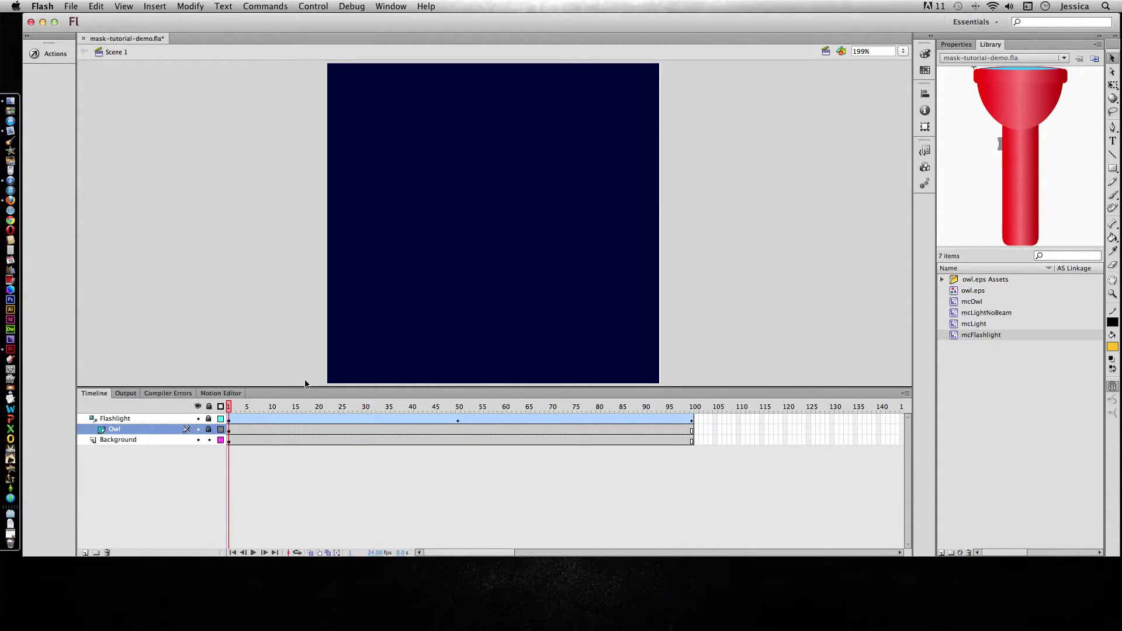
pyautogui.moveTo(229, 411); pyautogui.dragTo(341, 409)
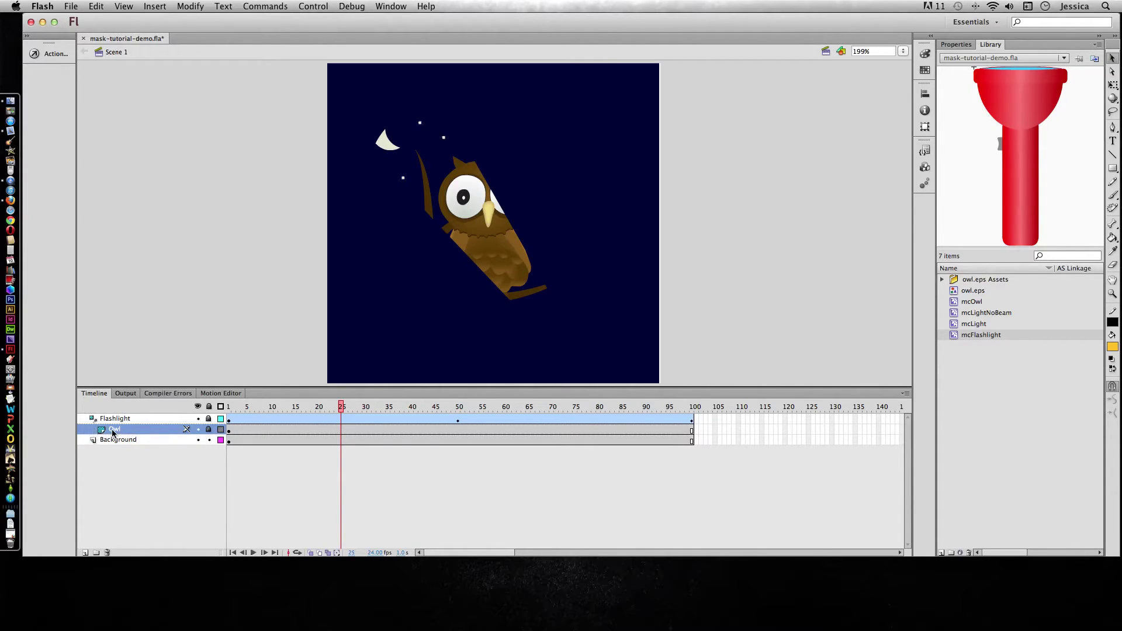
pyautogui.moveTo(342, 405); pyautogui.dragTo(208, 432)
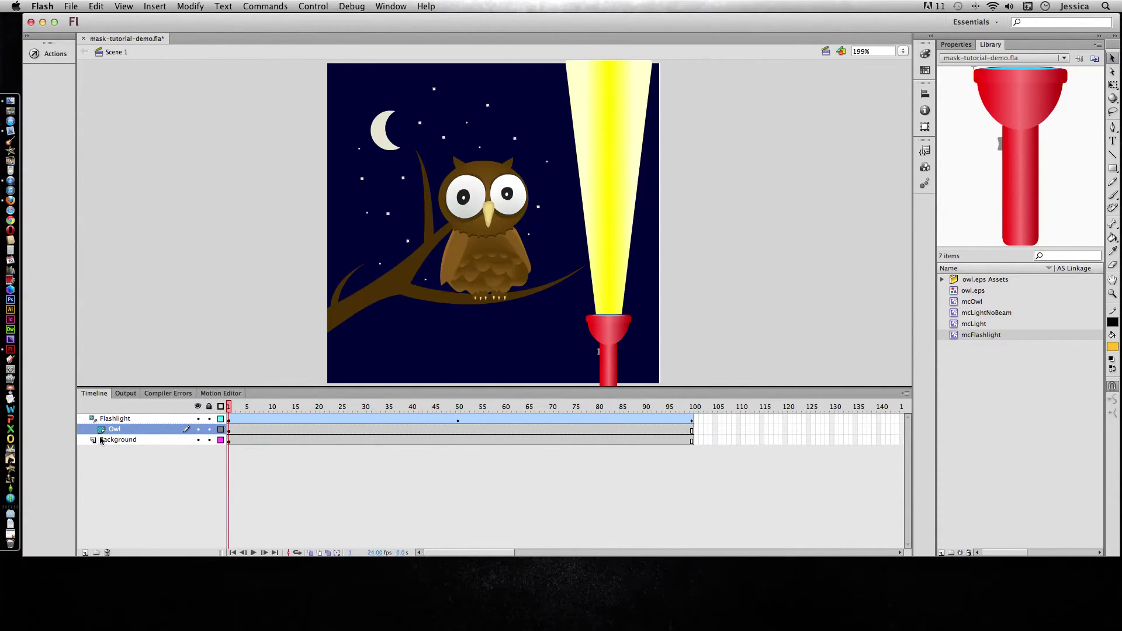
# Duplicate the Flashlight layer and turn off Mask on the Flashlight copy layer.
pyautogui.click(140, 421)
pyautogui.moveTo(138, 418); pyautogui.dragTo(86, 555)
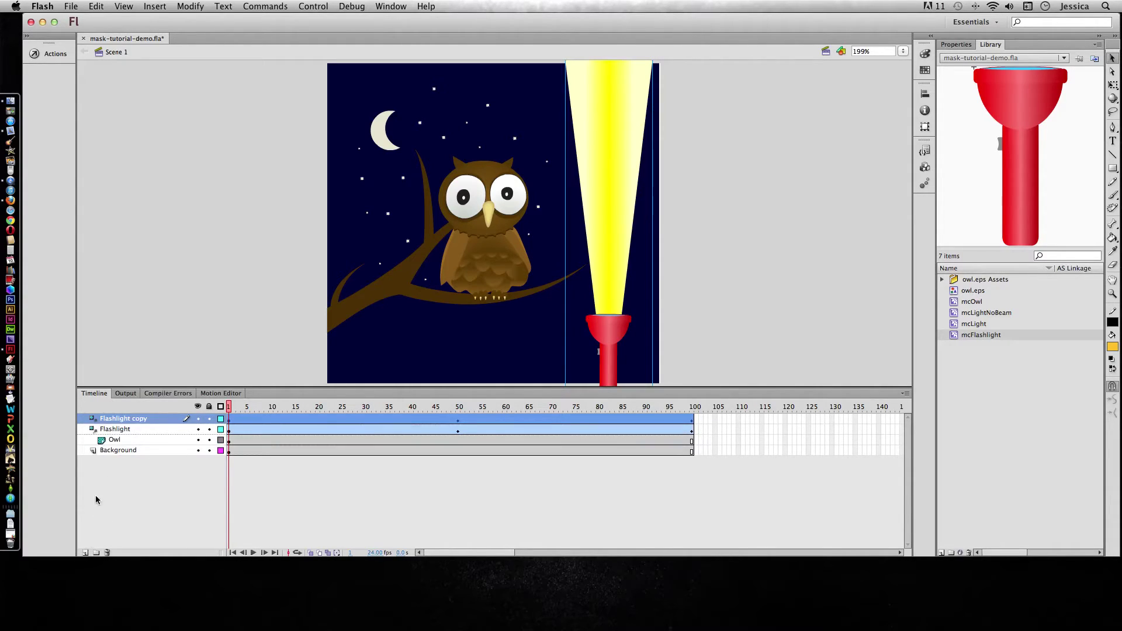
pyautogui.rightClick(151, 421)
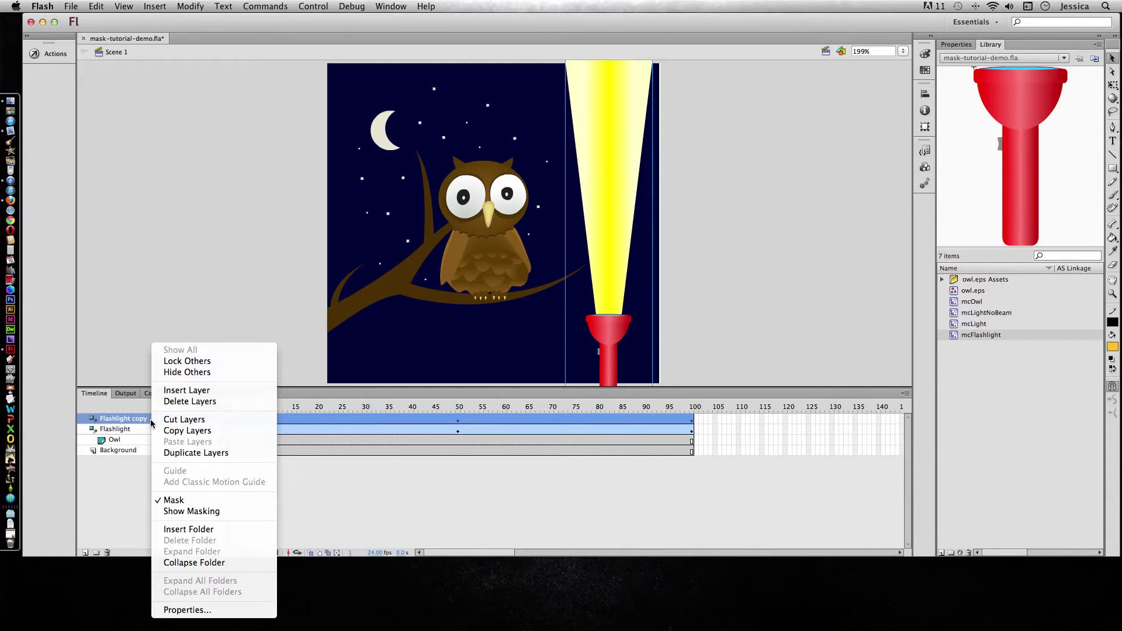
pyautogui.click(182, 501)
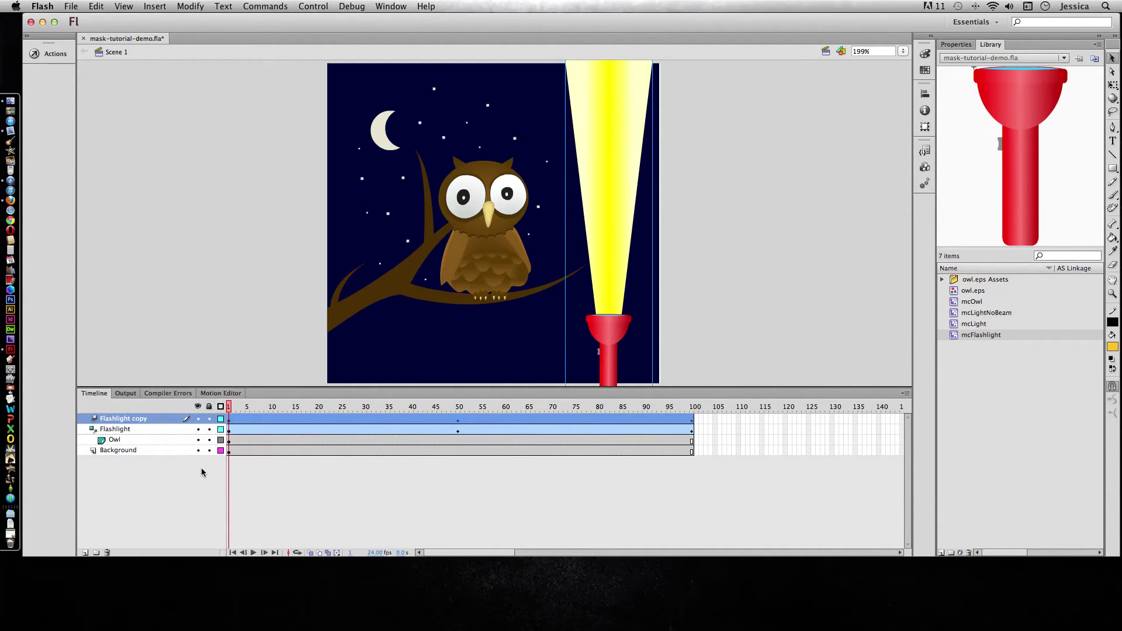
# Lock the Flashlight and Owl layers and scrub to preview the beam's early tilt.
pyautogui.click(209, 432)
pyautogui.click(209, 439)
pyautogui.moveTo(229, 407); pyautogui.dragTo(703, 420)
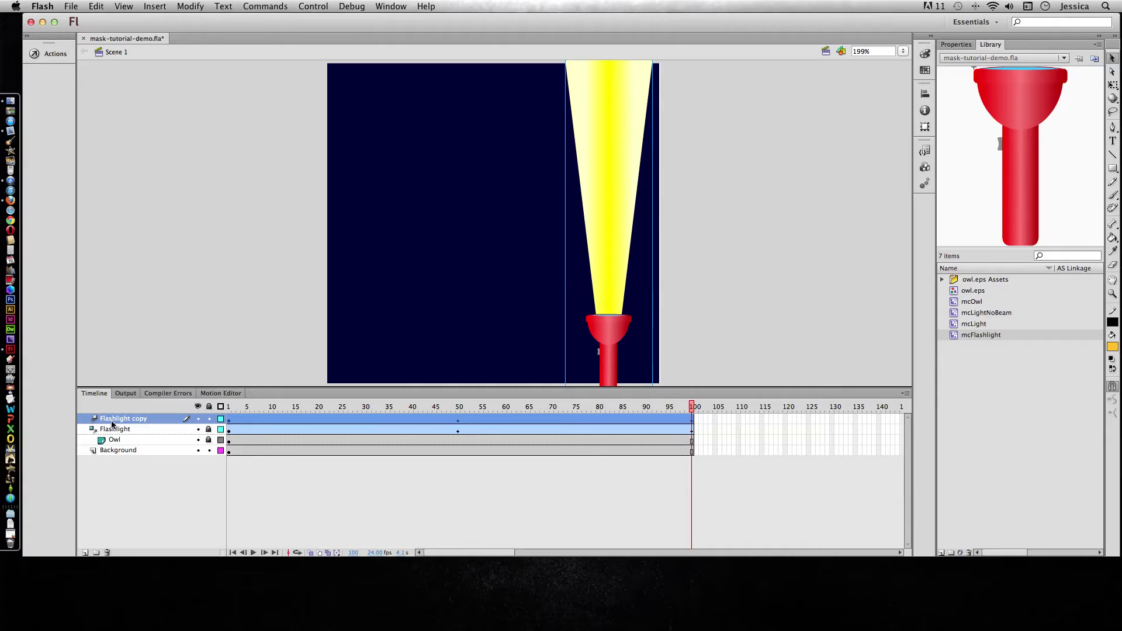
# Move Flashlight copy between Owl and Background, preview the beam sweep, and enlarge the timeline.
pyautogui.moveTo(109, 421); pyautogui.dragTo(93, 449)
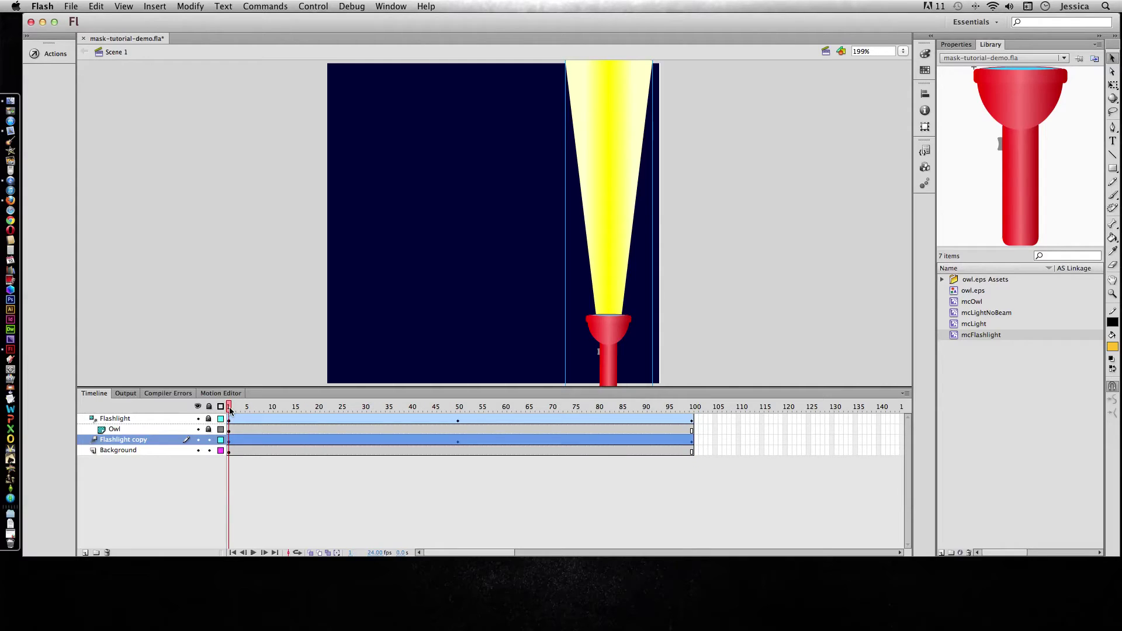
pyautogui.moveTo(229, 411); pyautogui.dragTo(370, 416)
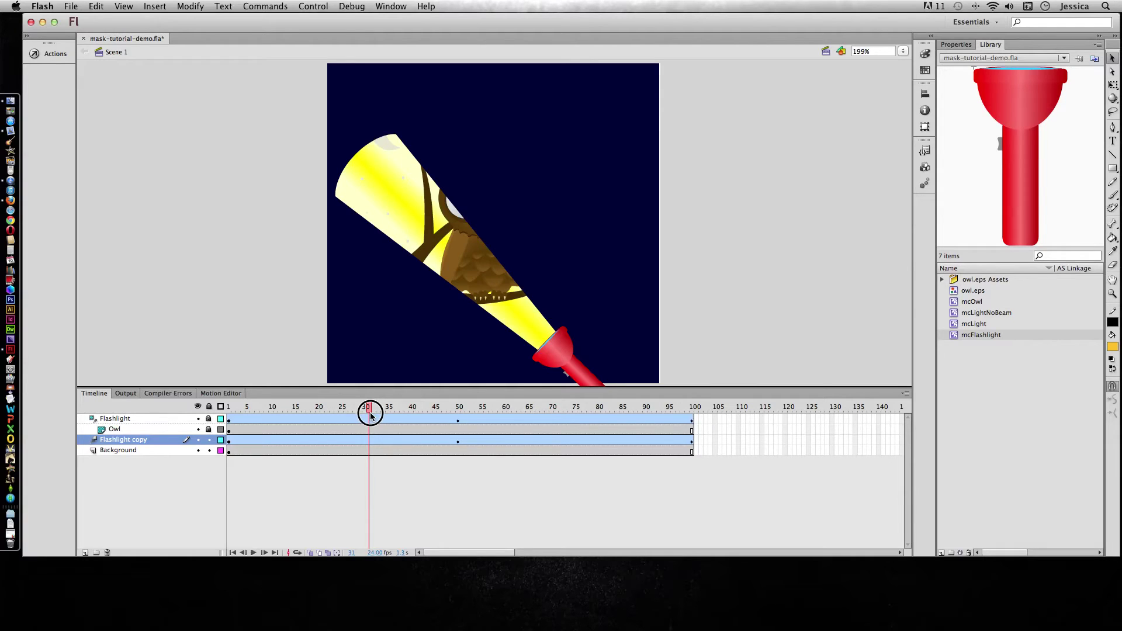
pyautogui.moveTo(371, 416); pyautogui.dragTo(462, 421)
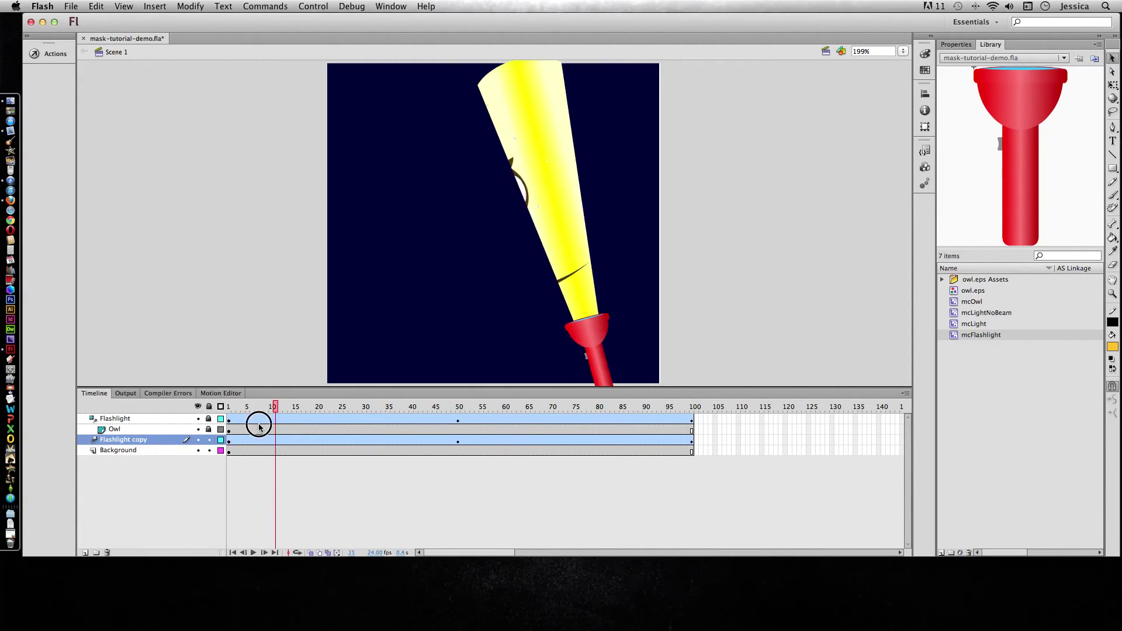
pyautogui.moveTo(258, 427); pyautogui.dragTo(225, 426)
pyautogui.click(140, 439)
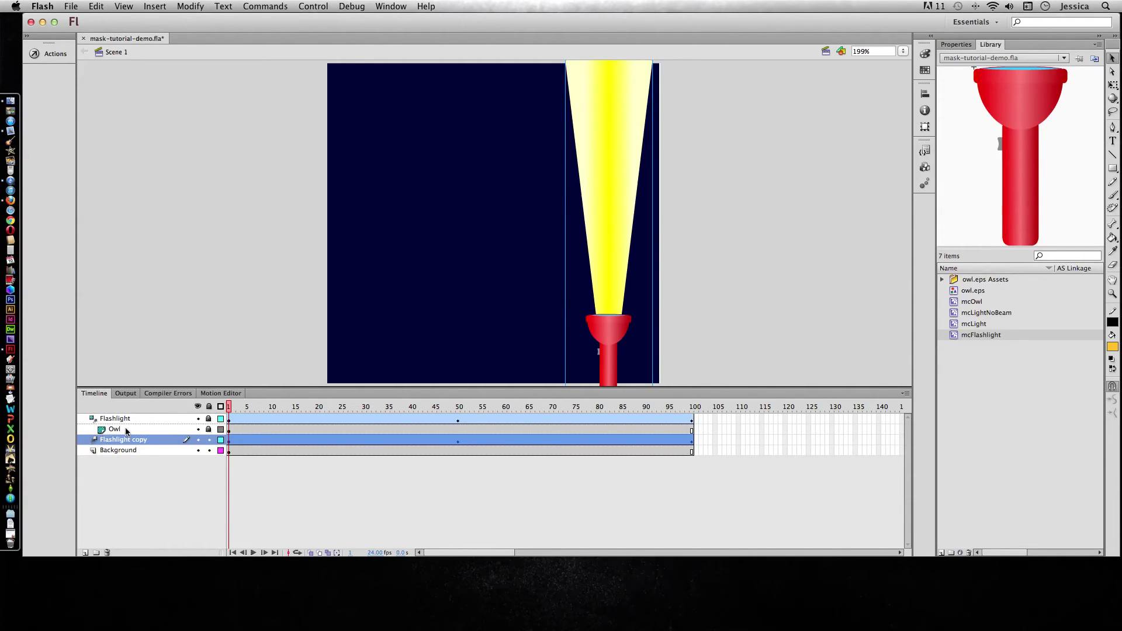
pyautogui.moveTo(317, 385); pyautogui.dragTo(313, 315)
# Check Layer Properties: Flashlight is Mask, Owl is Masked, Flashlight copy is Normal.
pyautogui.doubleClick(117, 344)
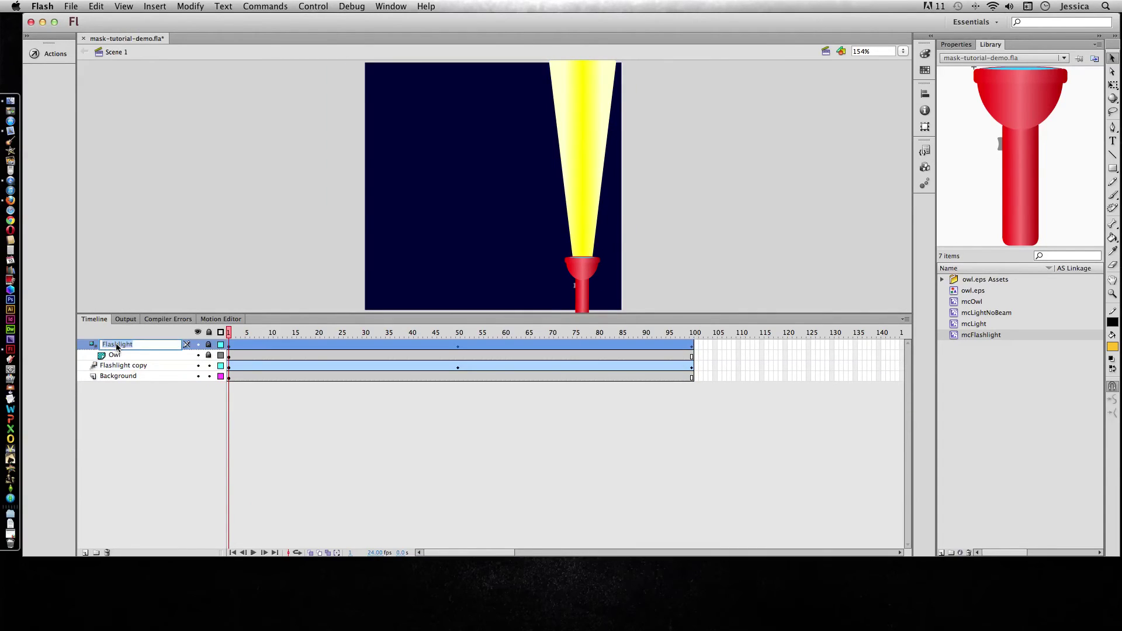
pyautogui.doubleClick(95, 347)
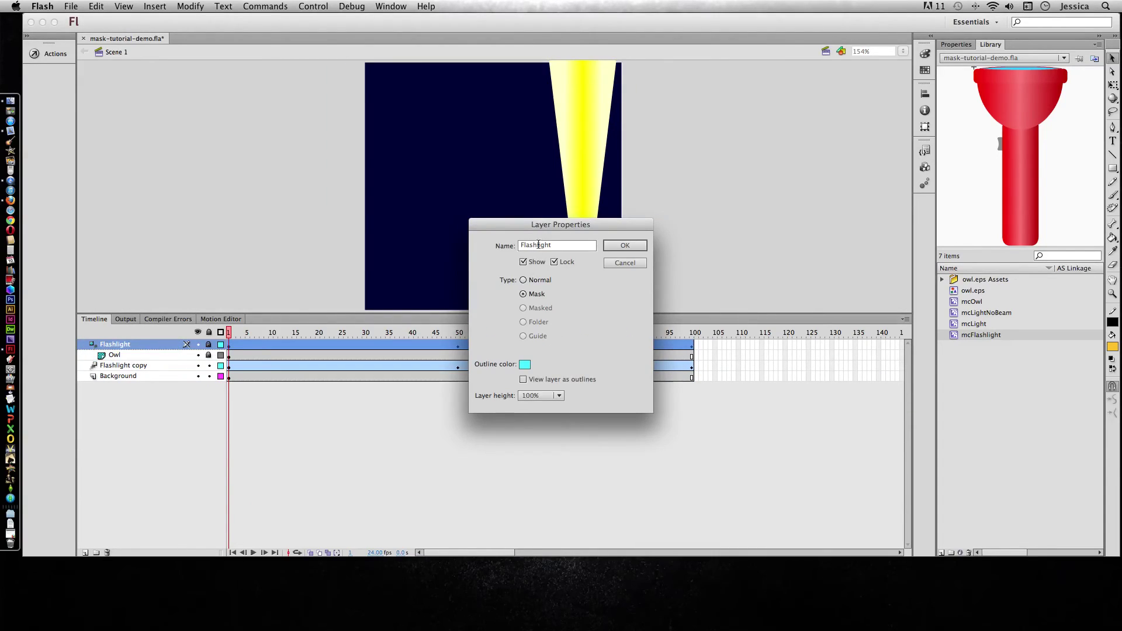
pyautogui.moveTo(538, 231); pyautogui.dragTo(221, 344)
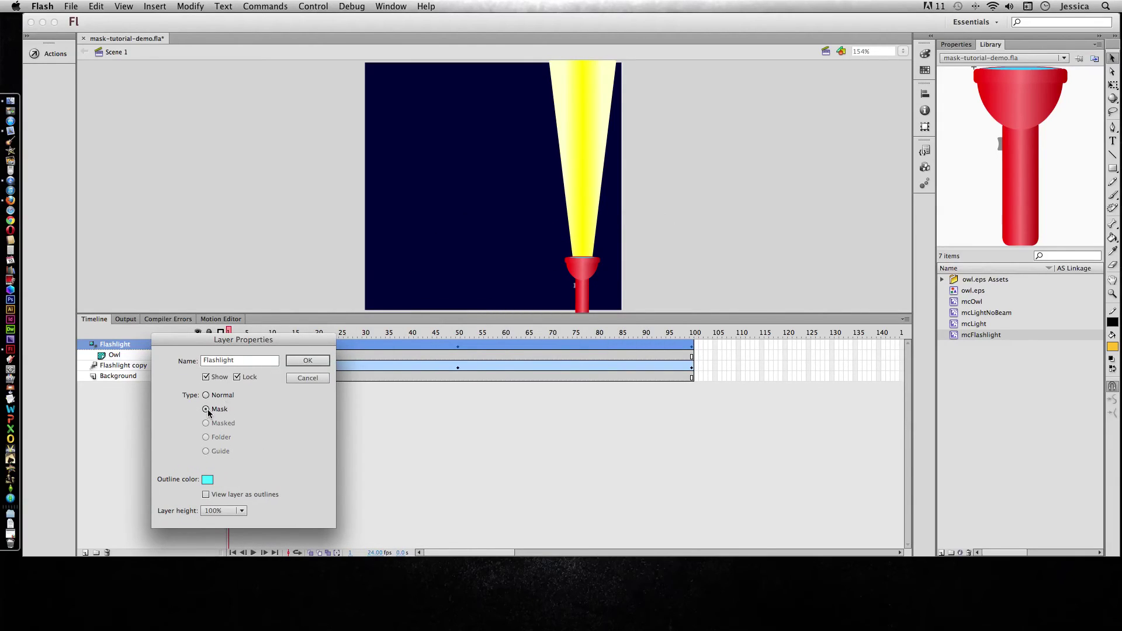
pyautogui.click(306, 378)
pyautogui.doubleClick(101, 356)
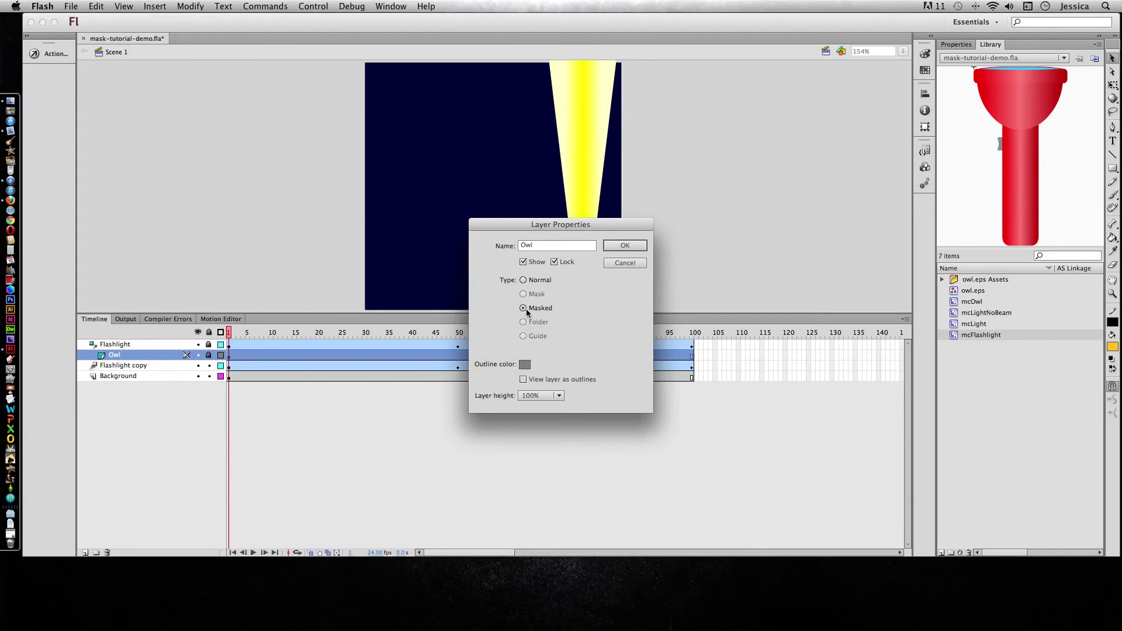
pyautogui.click(624, 244)
pyautogui.doubleClick(96, 365)
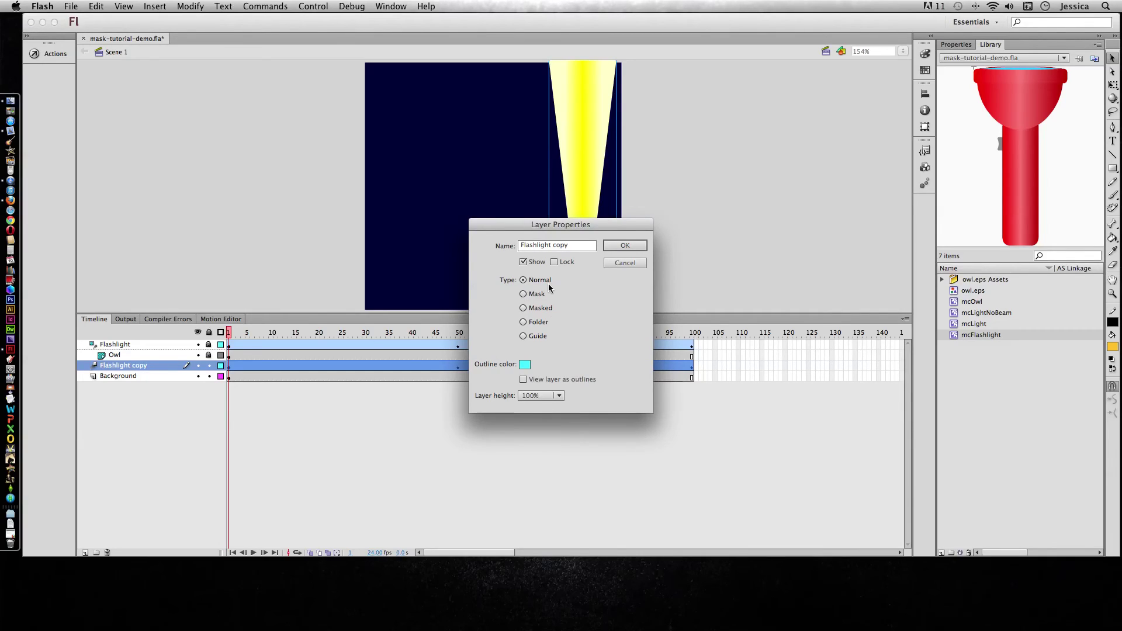
pyautogui.click(624, 262)
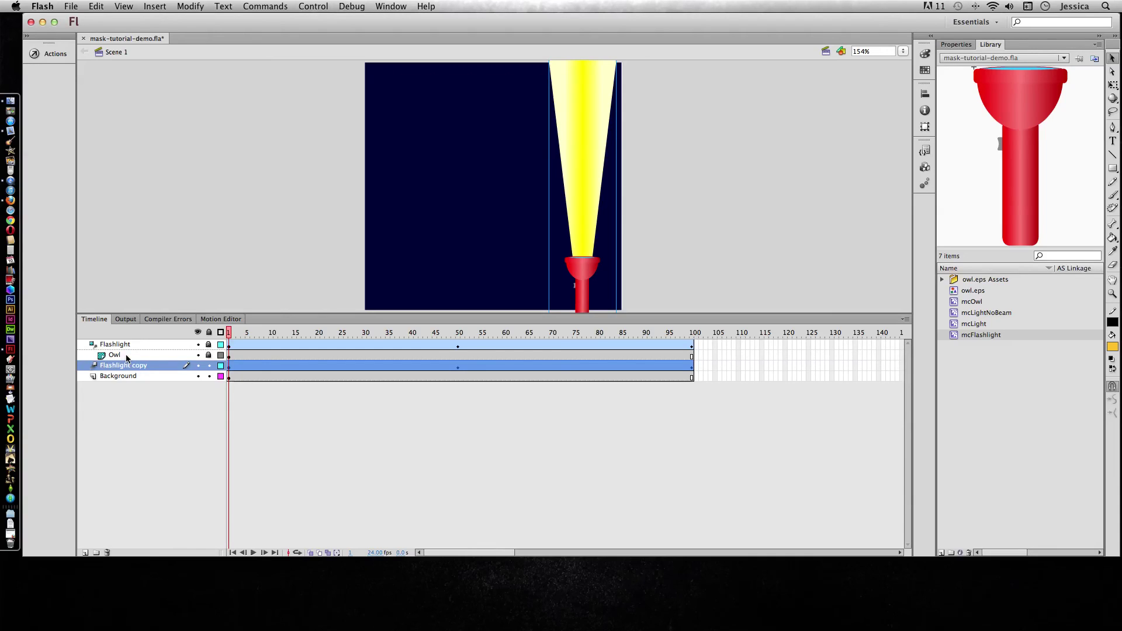
# Unlock the Owl and Flashlight layers to reveal the full owl scene.
pyautogui.click(209, 355)
pyautogui.click(209, 344)
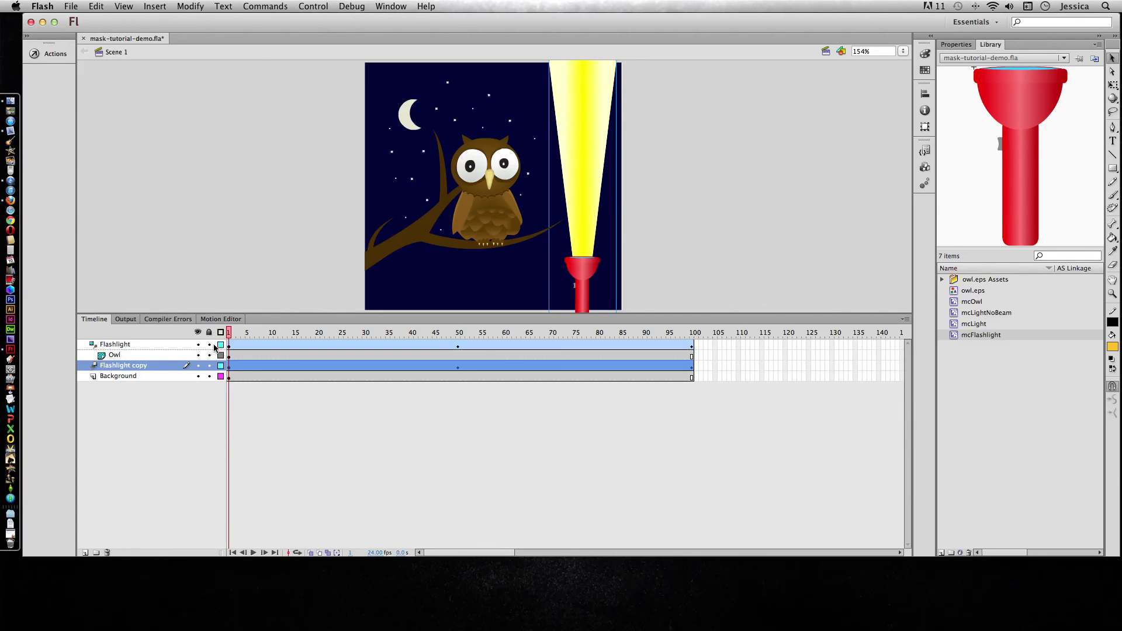